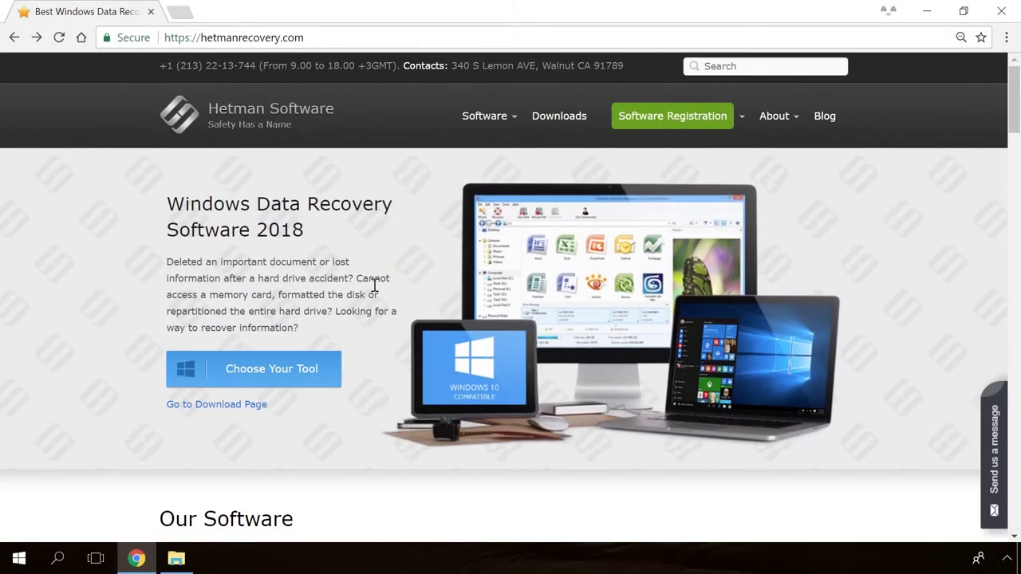
Find Internet Spy 1.0 among the Hetman Software products and download its free version
scroll(374, 285, down, 15)
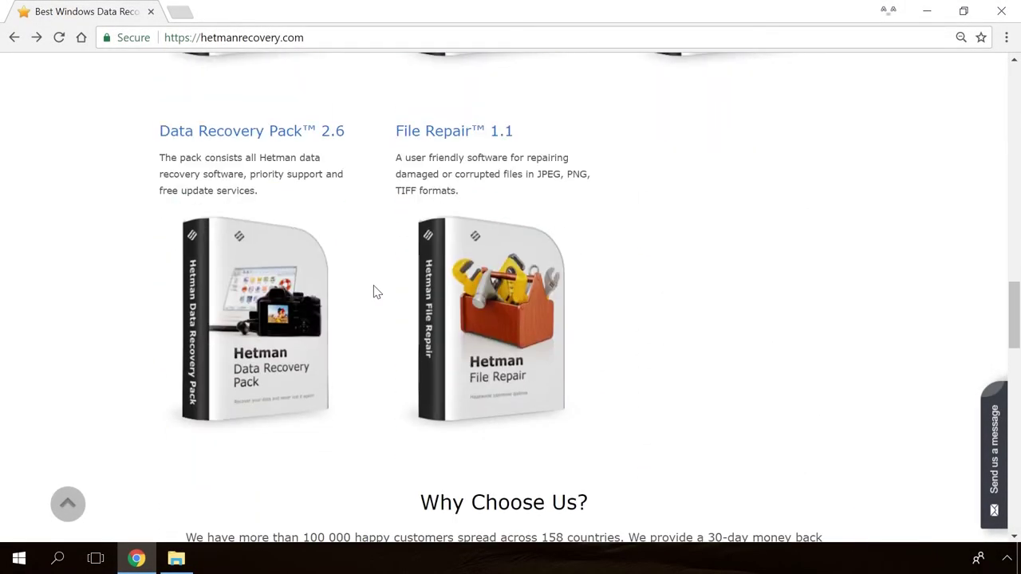
scroll(374, 292, up, 14)
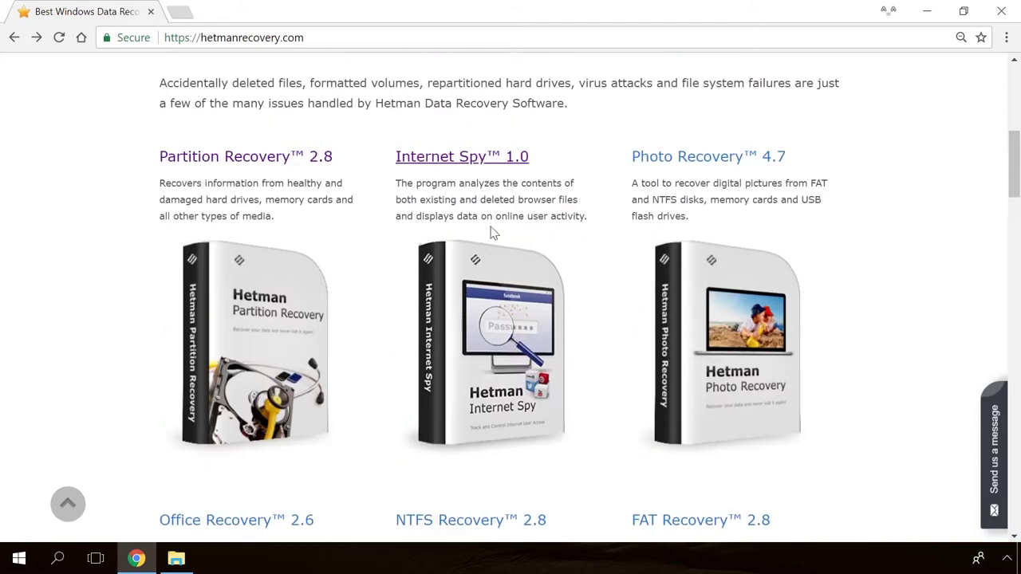
click(481, 159)
scroll(499, 208, down, 2)
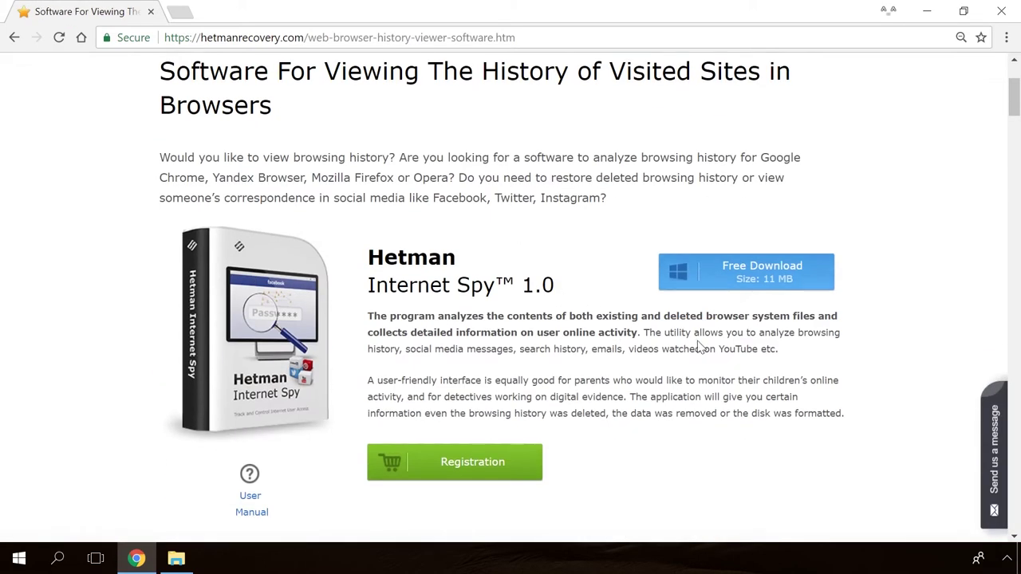
click(777, 279)
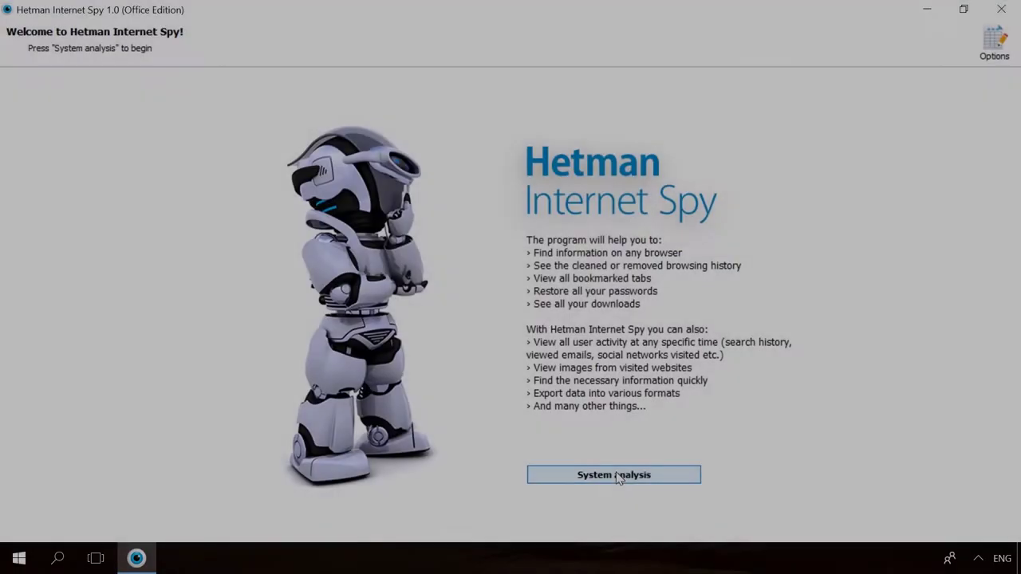
Run the system analysis in Hetman Internet Spy and open the saved passwords section for Google Chrome
click(616, 476)
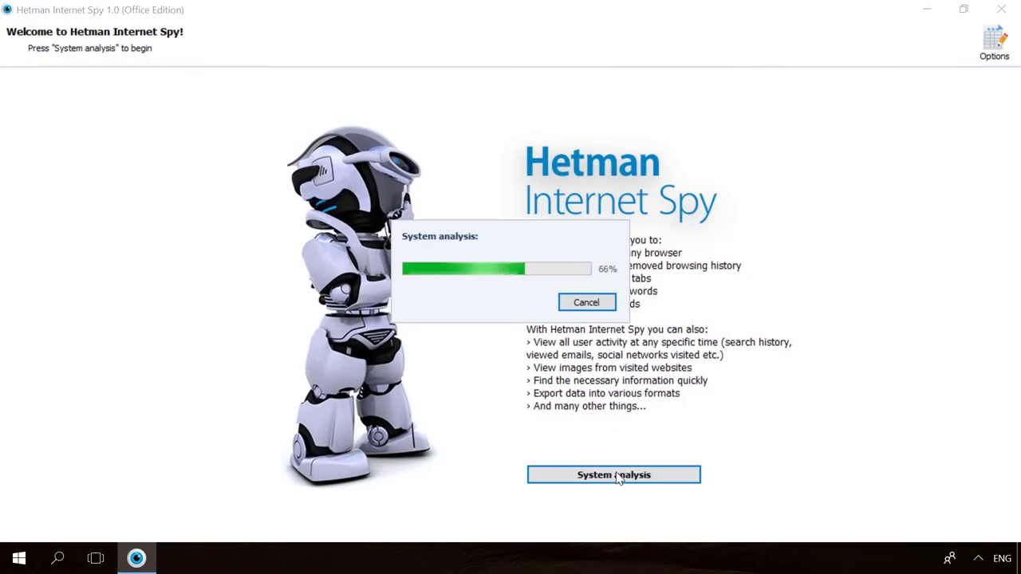
click(179, 182)
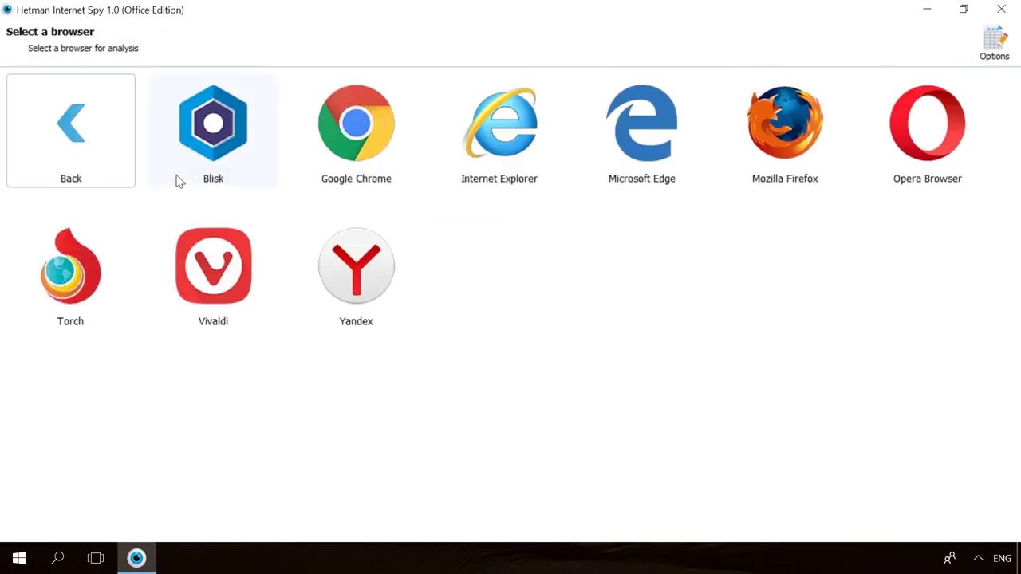
click(327, 162)
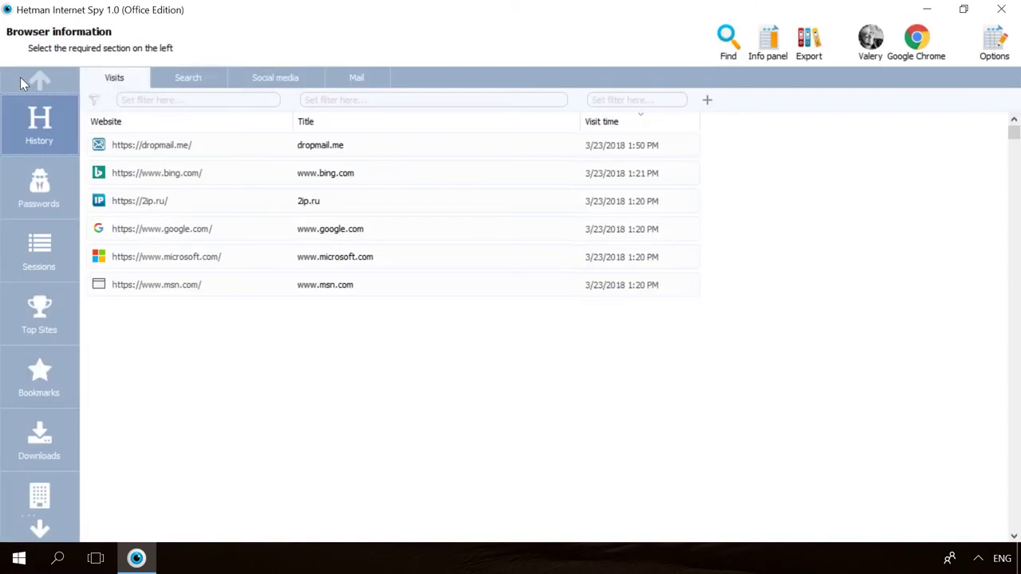
click(19, 178)
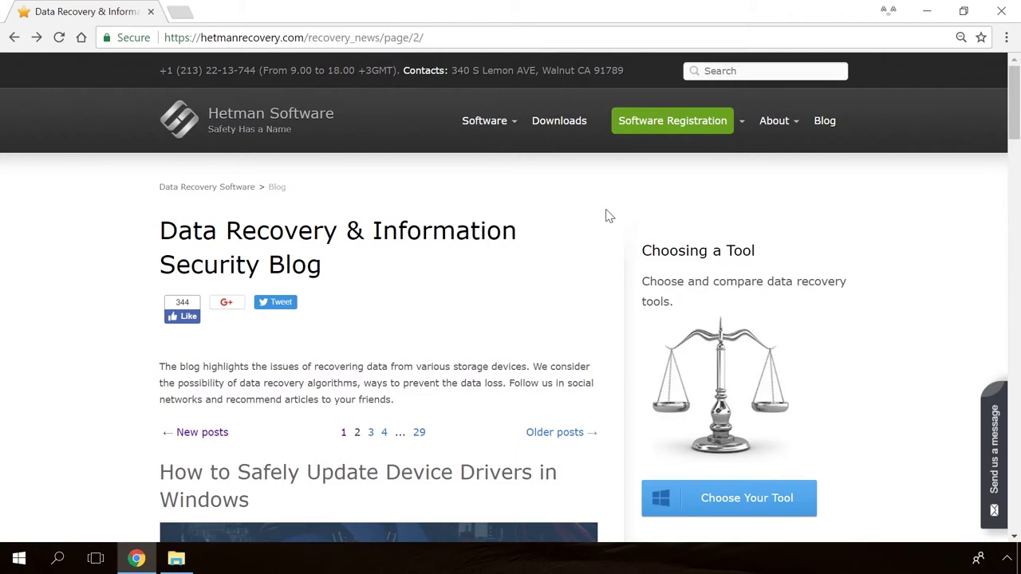
Browse the Hetman blog in Chrome and read the article on fixing the error "Windows Detected a Hard Disk Problem"
scroll(606, 215, down, 15)
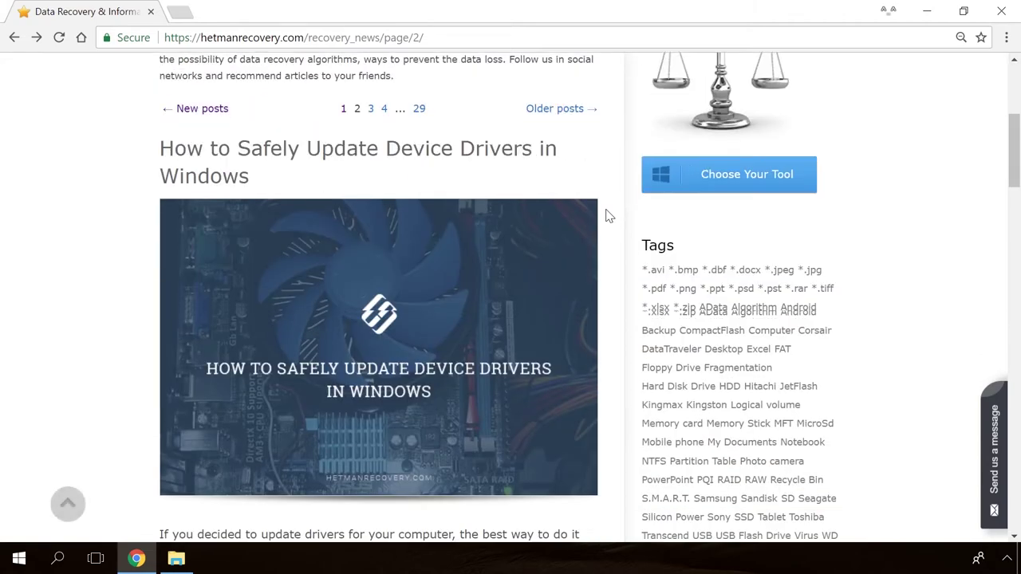
scroll(606, 216, down, 8)
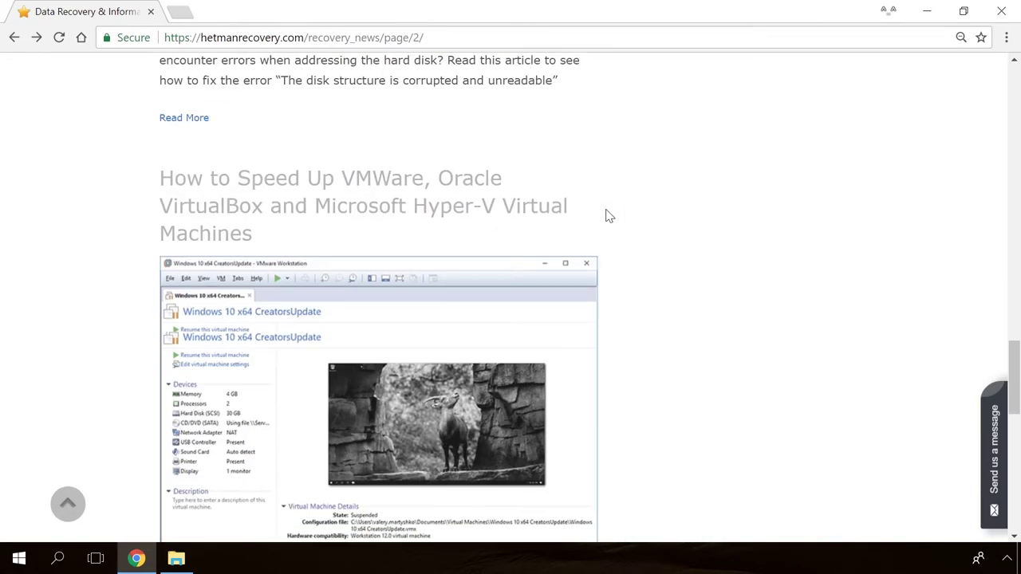
scroll(606, 216, up, 7)
scroll(606, 215, up, 6)
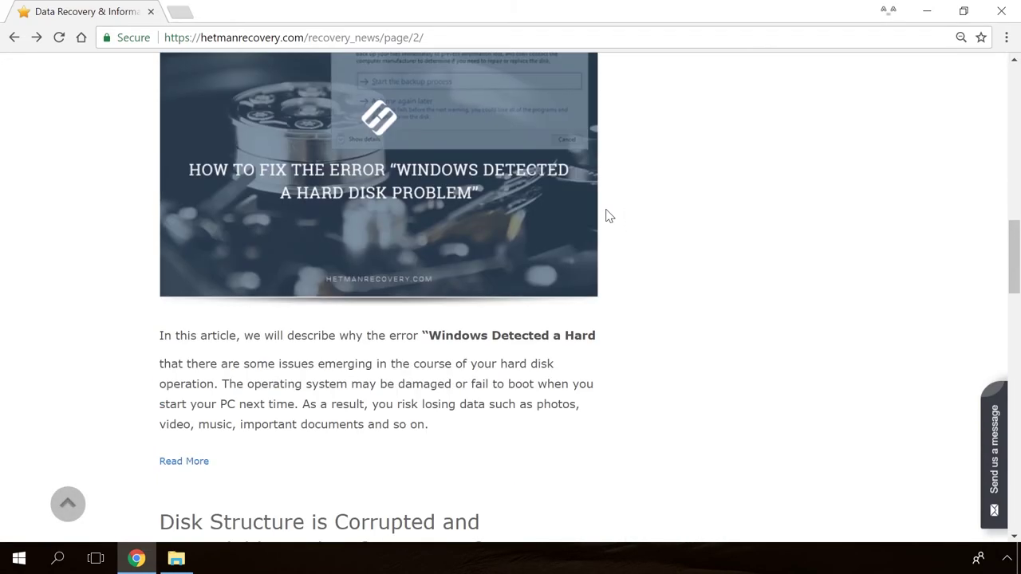
click(388, 286)
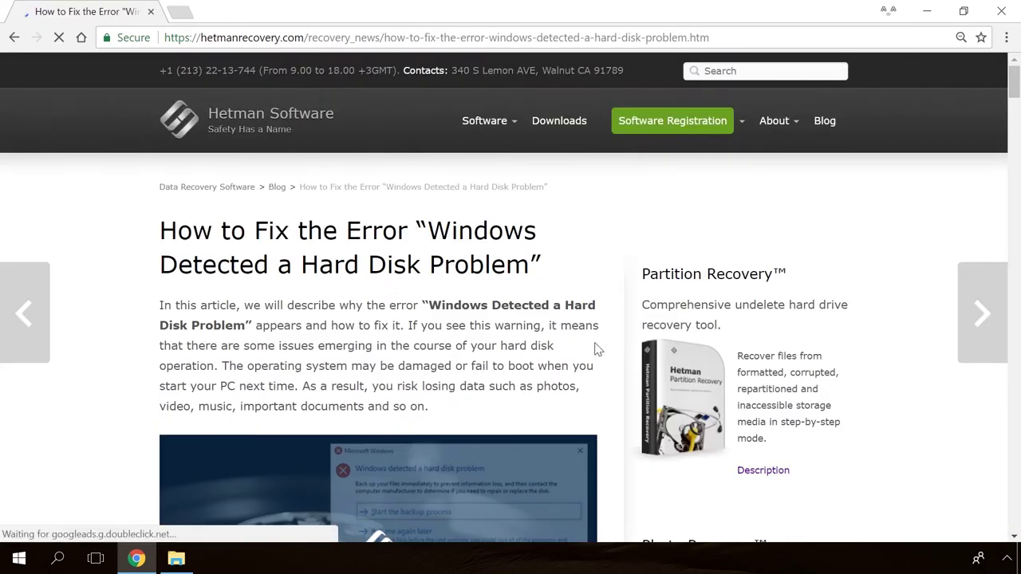
scroll(606, 347, down, 15)
scroll(606, 347, down, 15)
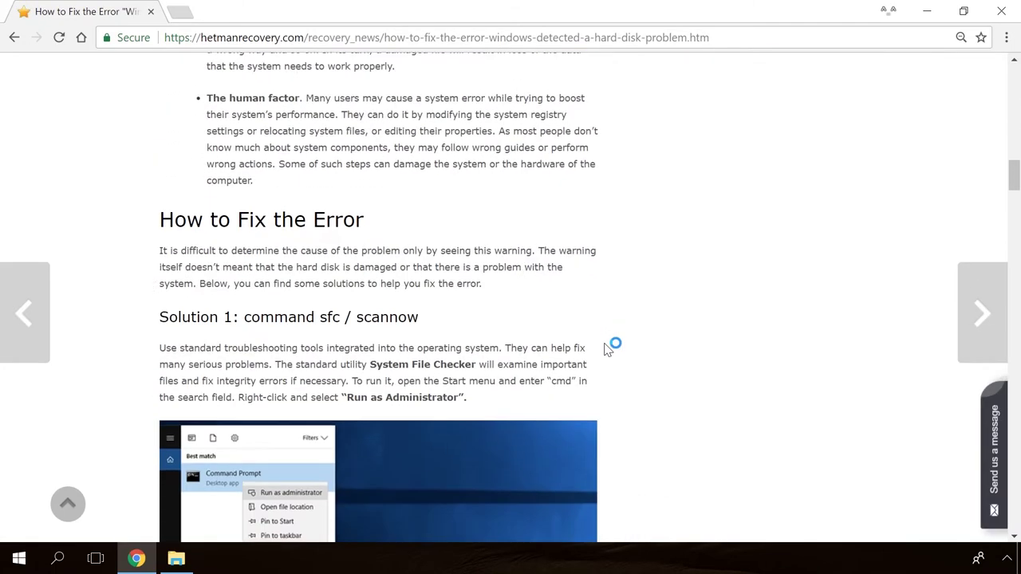
scroll(890, 414, up, 3)
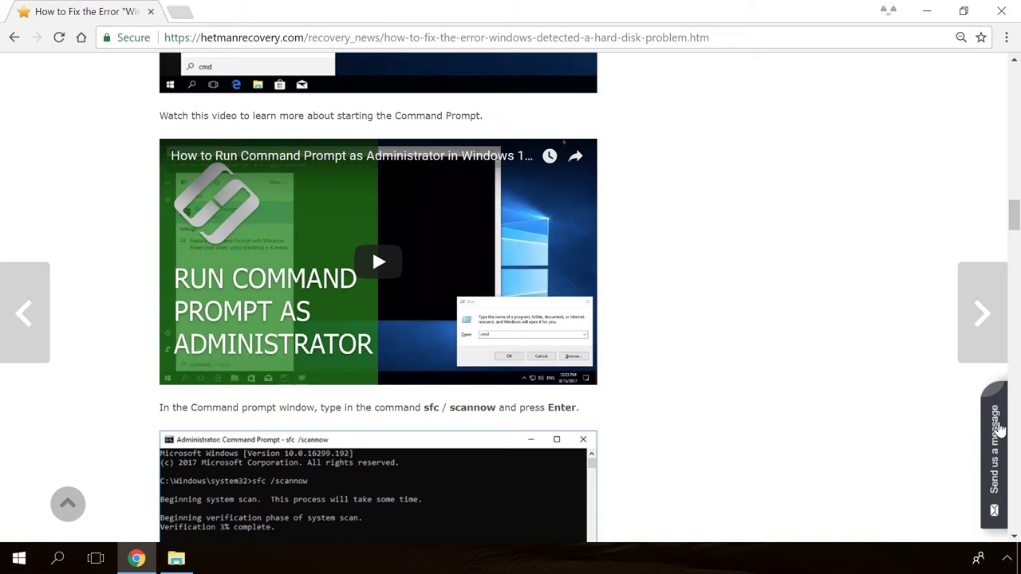
Open the website's message form and start the message with "Hello"
click(997, 431)
text(H)
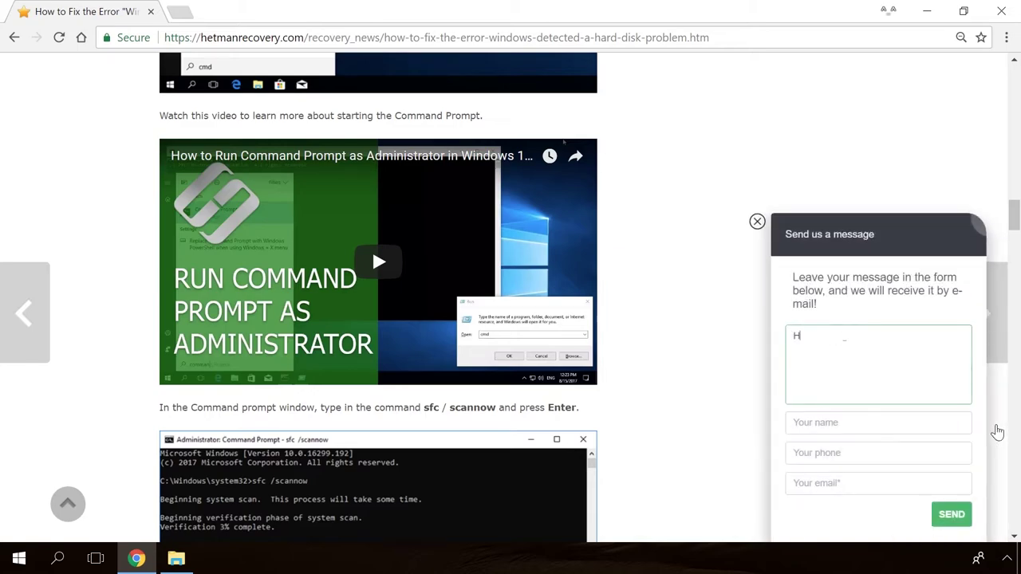
text(ello)
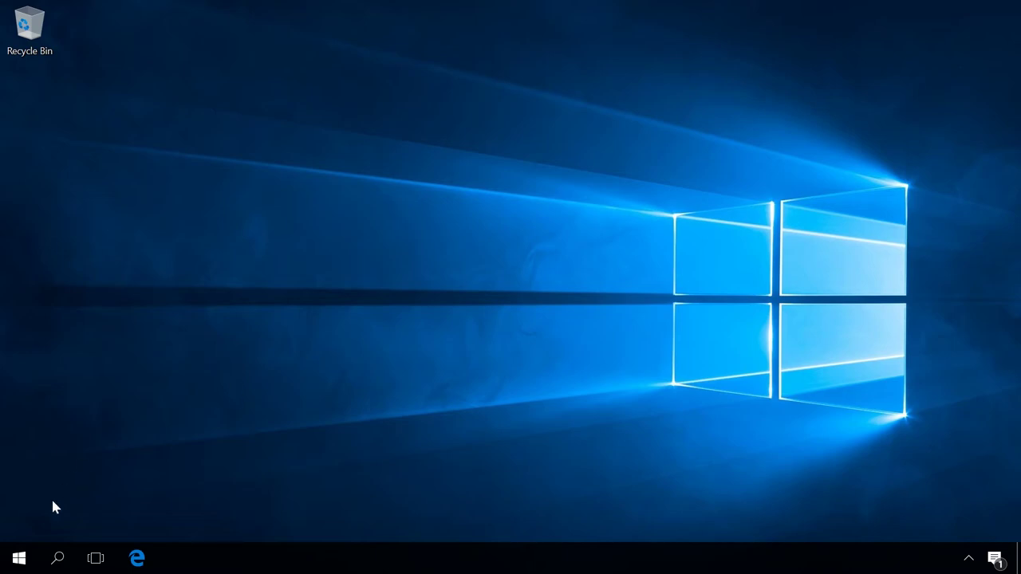
Open Windows Defender Security Center through the Update & Security section of Windows Settings
click(21, 559)
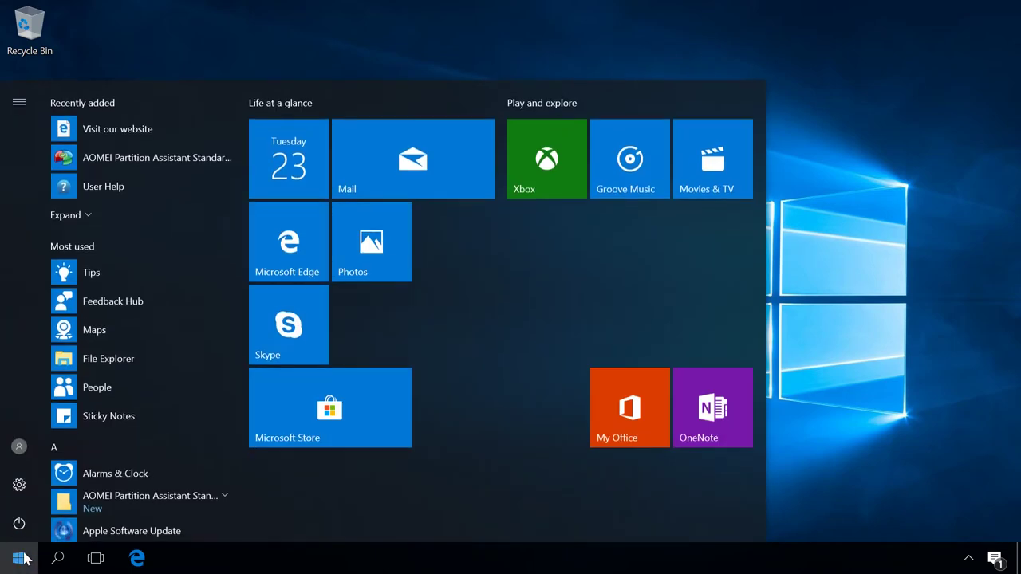
click(19, 486)
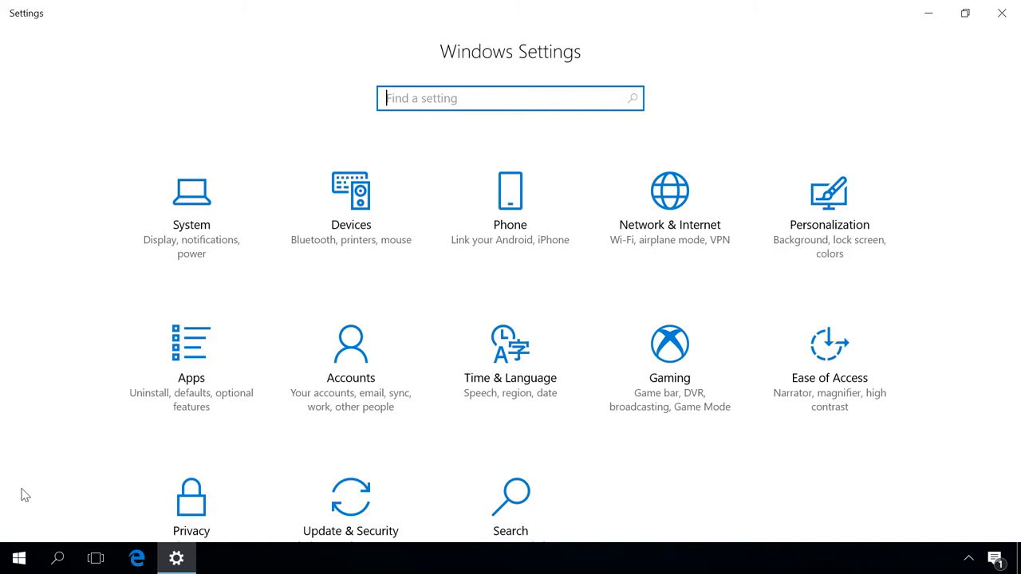
scroll(24, 495, down, 1)
click(336, 453)
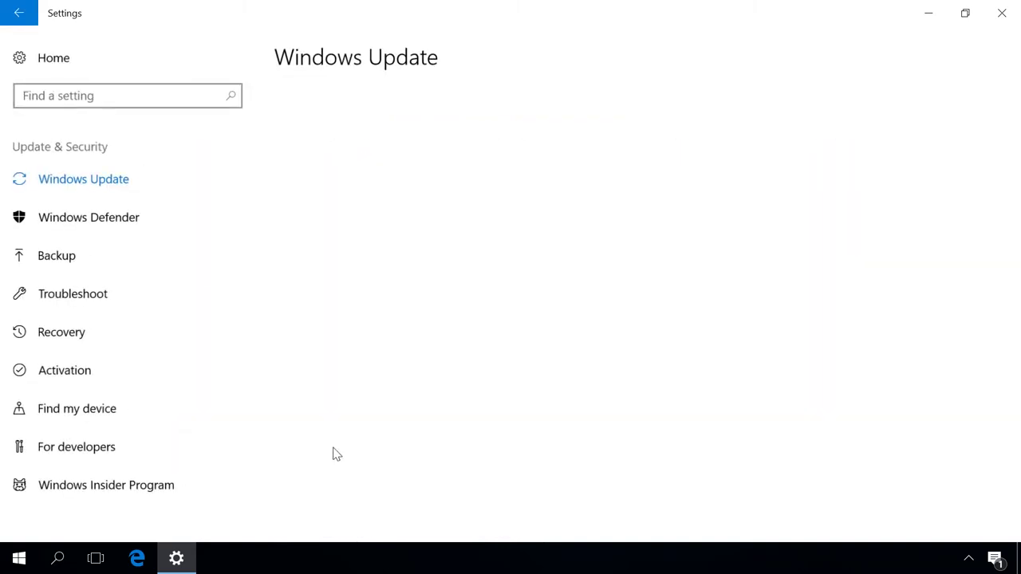
click(108, 224)
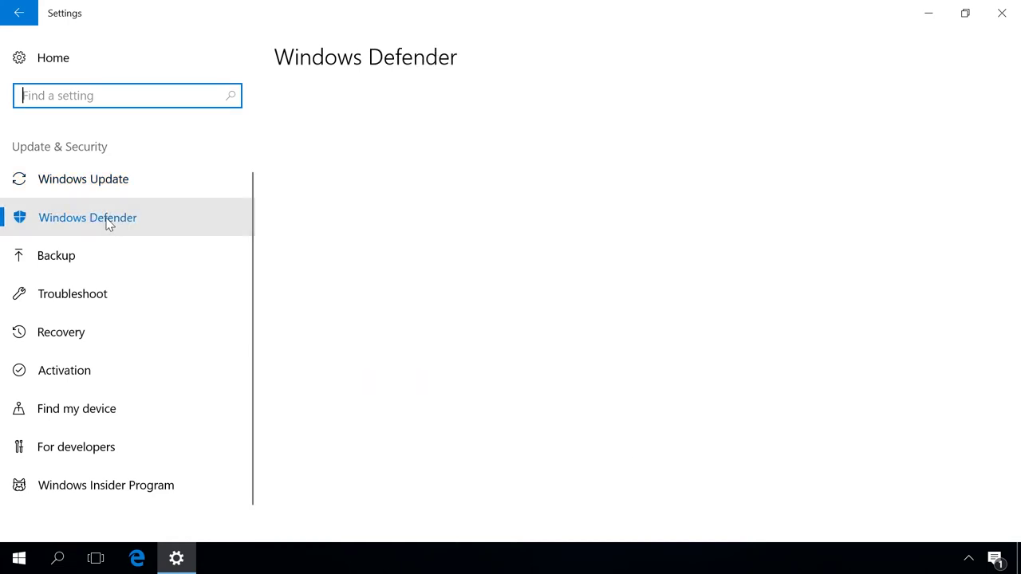
click(389, 148)
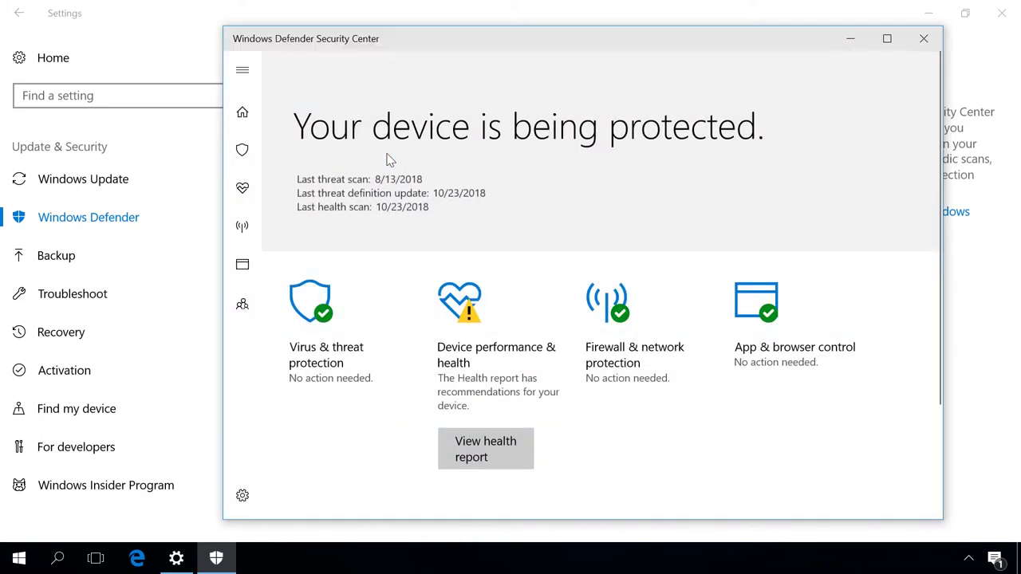
Start a Windows Defender Offline scan from the advanced virus and threat scans, agreeing to the device restart
click(313, 327)
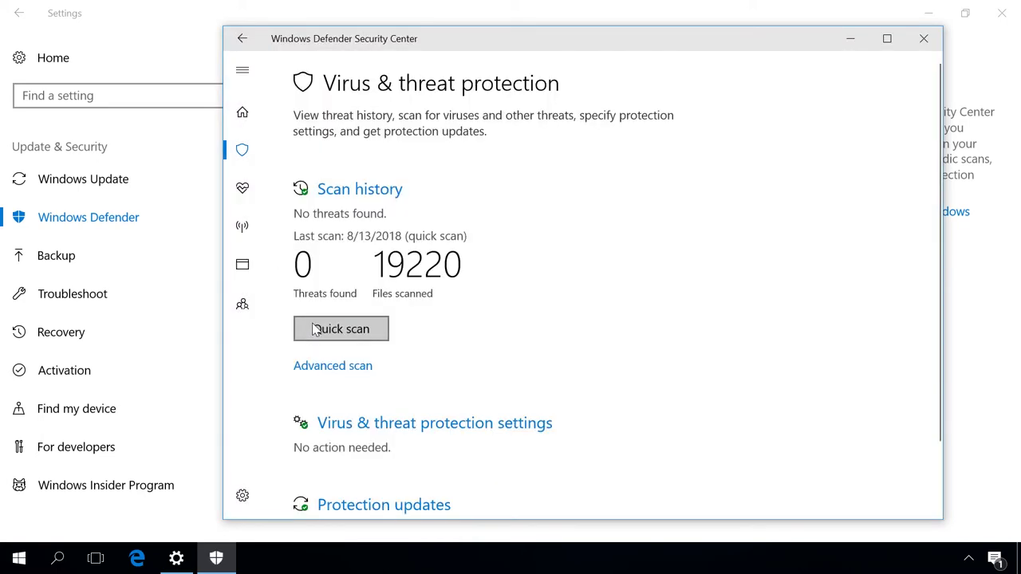
click(319, 367)
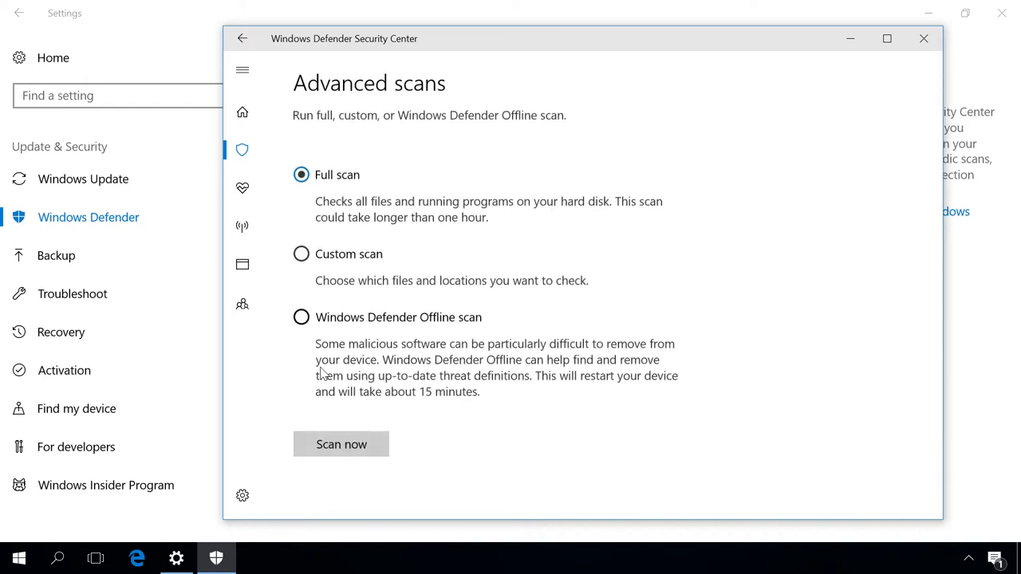
click(394, 323)
click(337, 447)
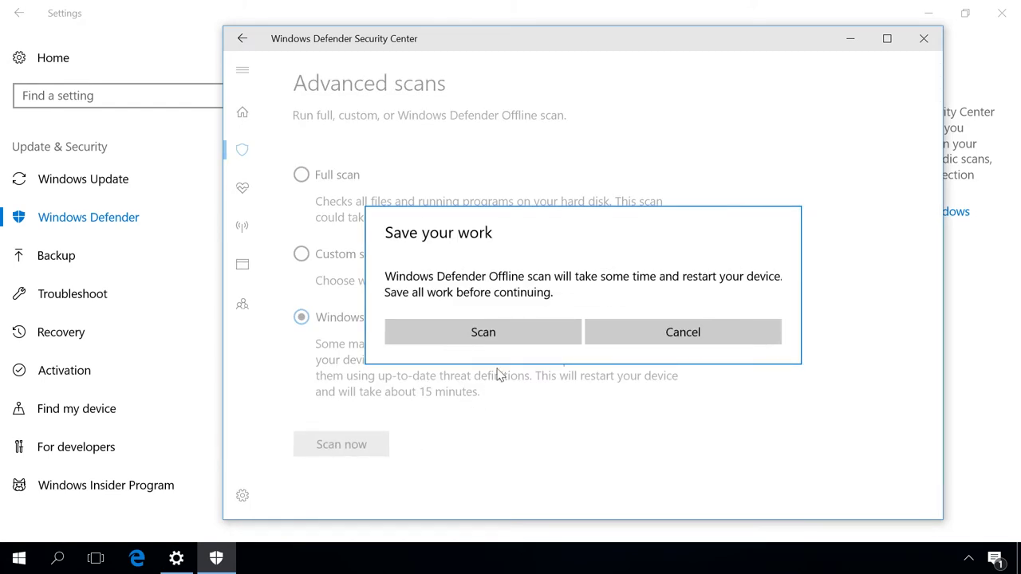
click(503, 341)
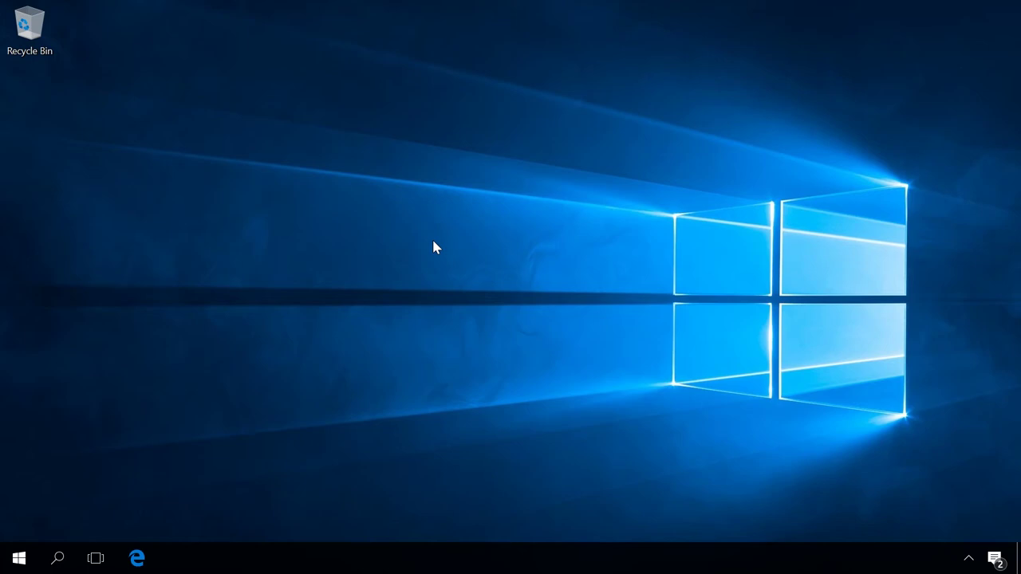
Reopen Windows Defender Security Center from the Windows Defender page of Windows Settings
click(21, 559)
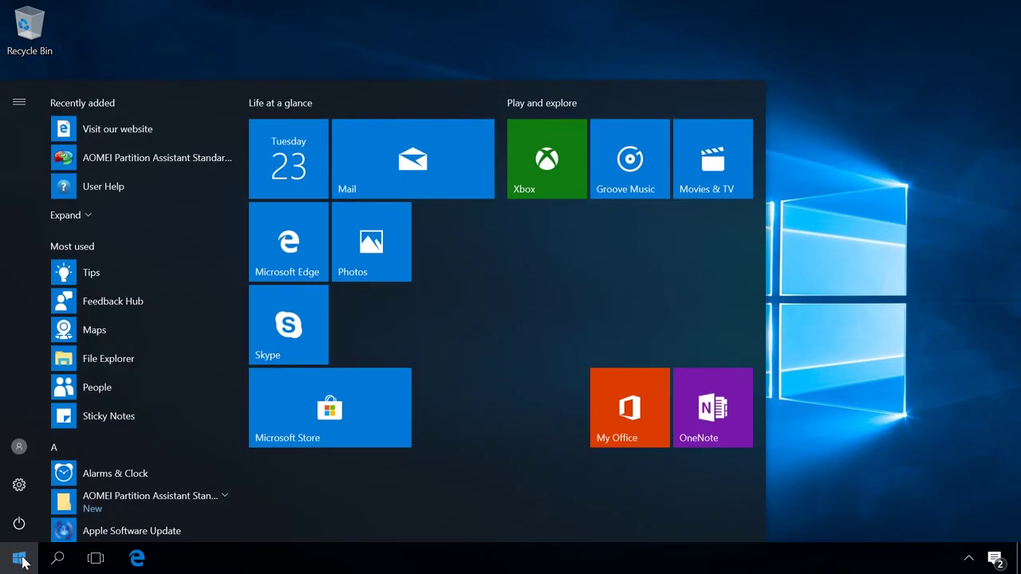
click(20, 486)
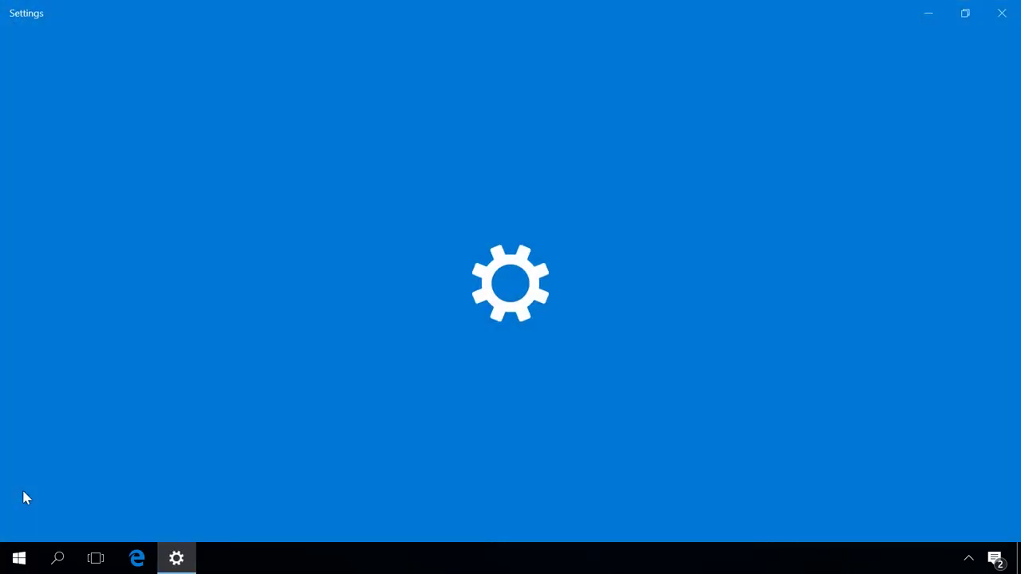
scroll(80, 491, down, 1)
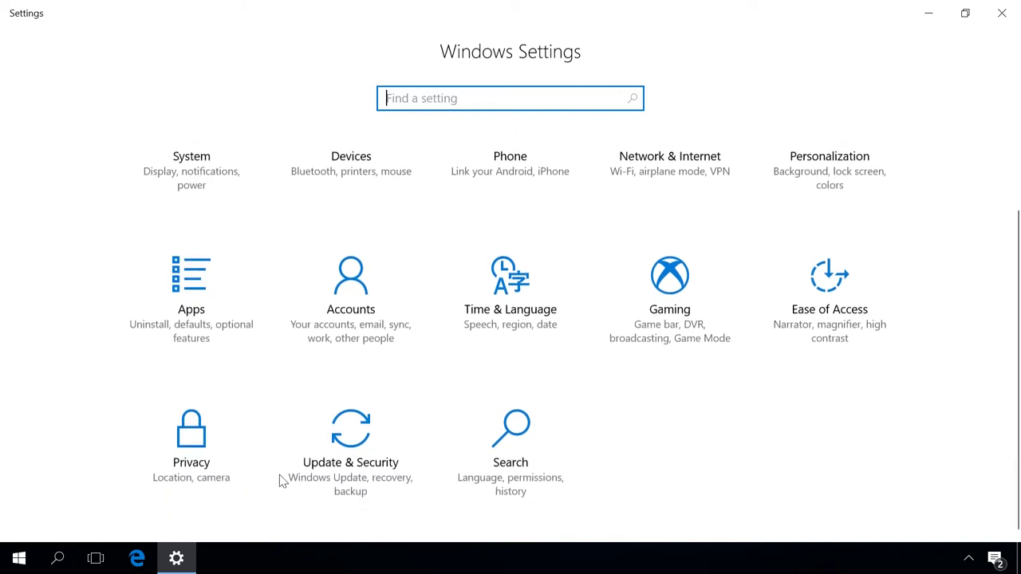
click(332, 468)
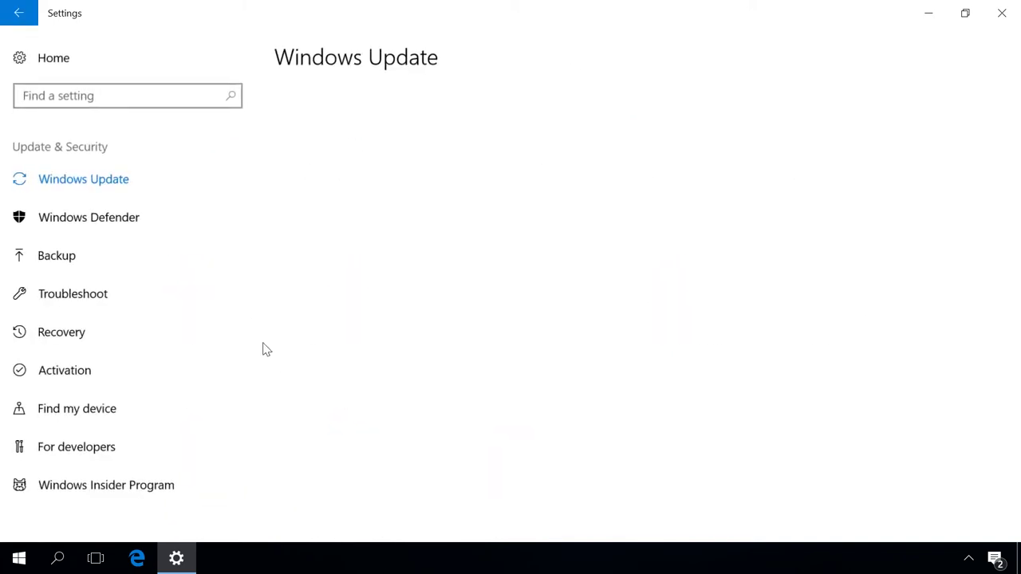
click(131, 224)
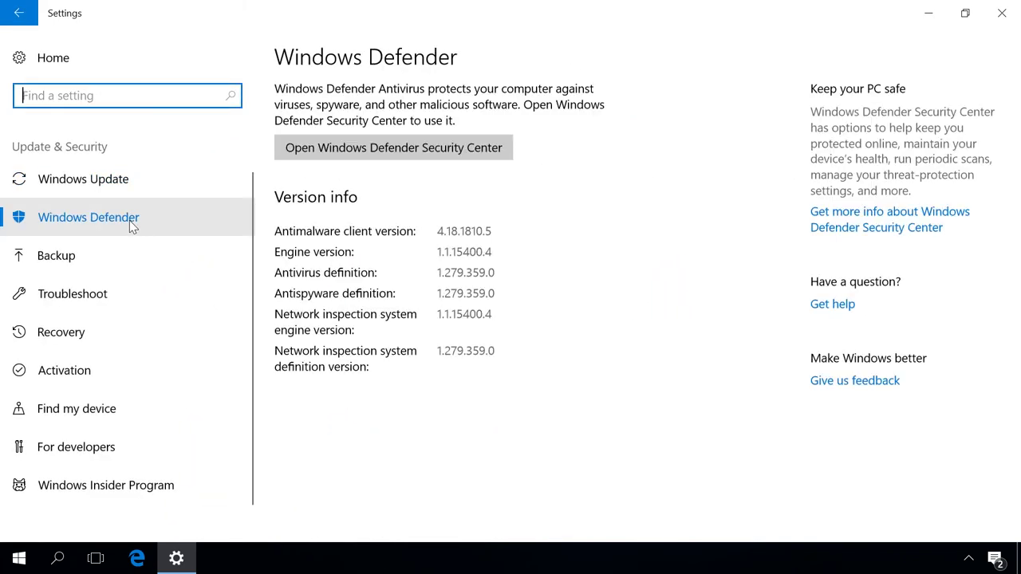
click(305, 150)
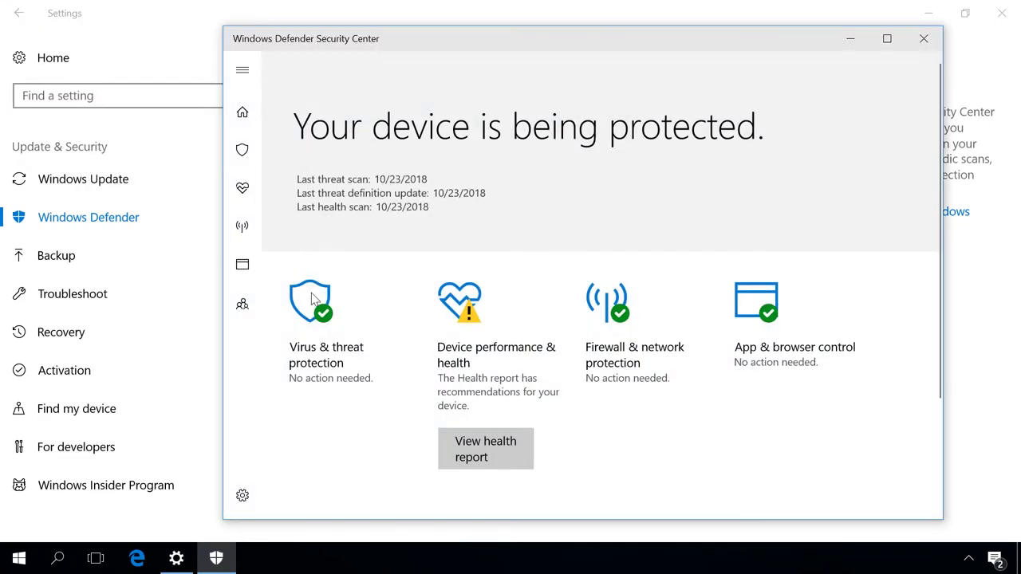
Review the virus and threat protection scan history for current, quarantined and allowed threats
click(311, 298)
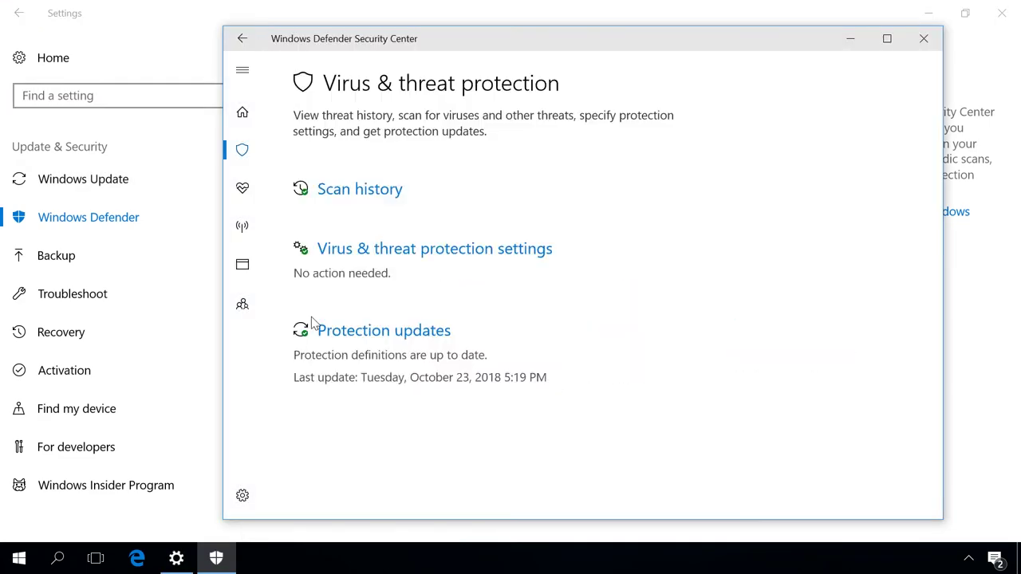
click(373, 193)
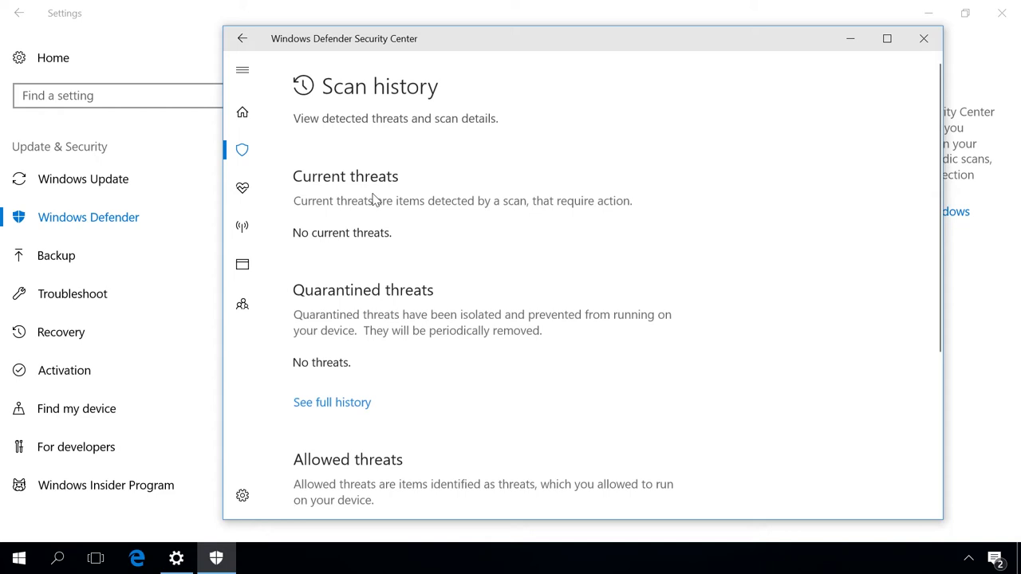
scroll(374, 200, down, 4)
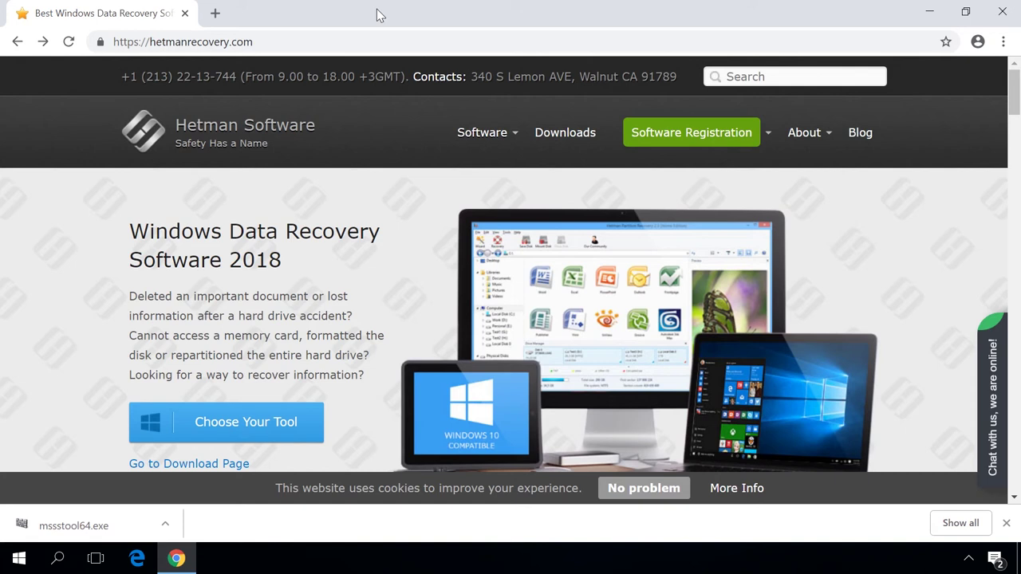
Run the downloaded mssstool64.exe, allowing it past the security warning, and continue the Windows Defender Offline setup to the startup media choice
click(86, 523)
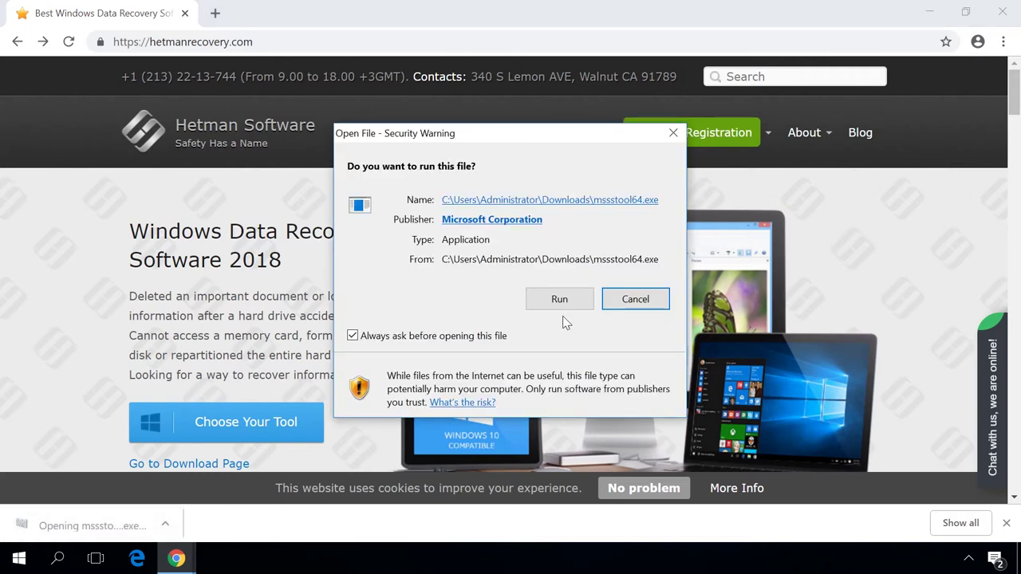
click(559, 301)
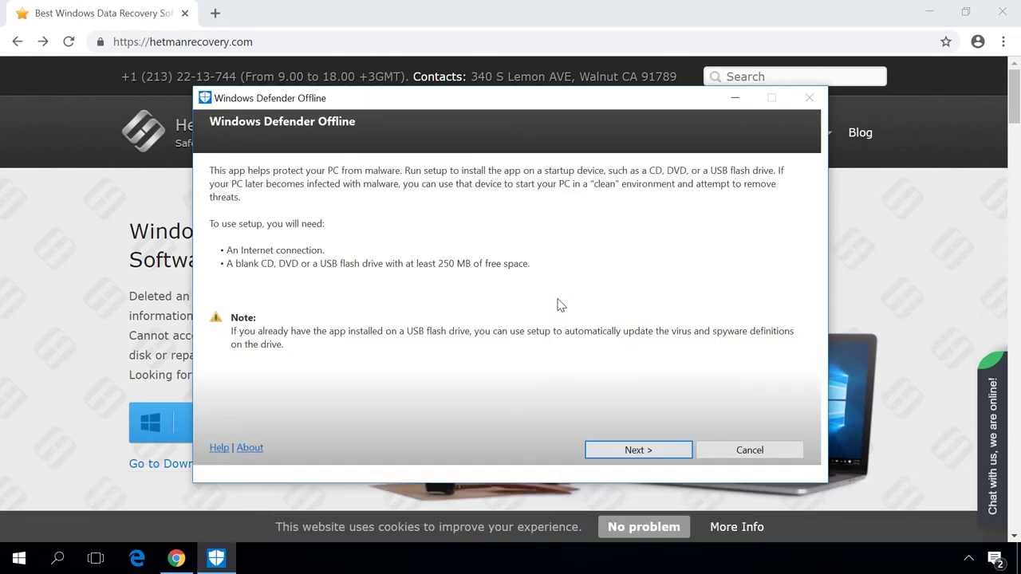
click(618, 452)
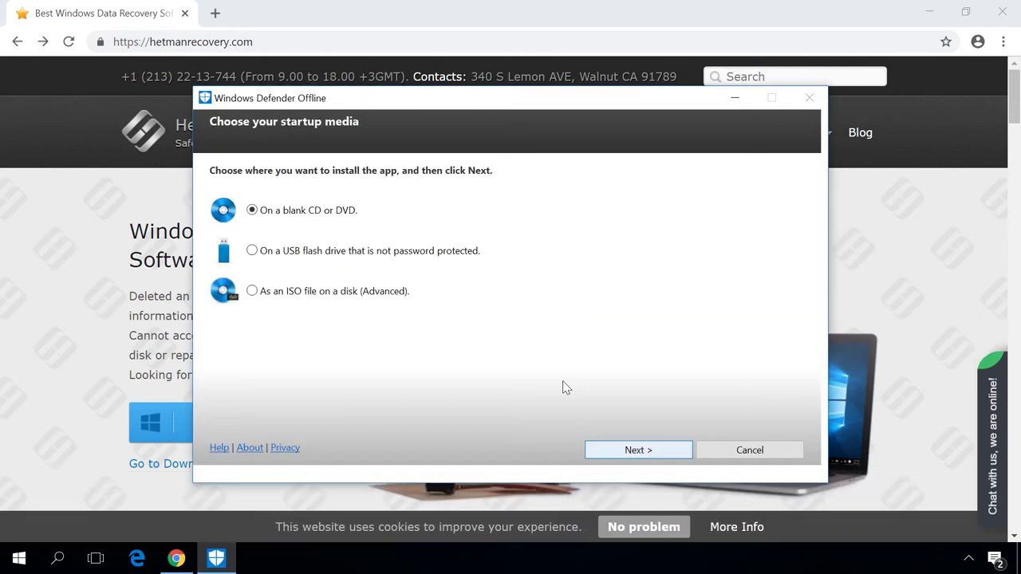
Install Windows Defender Offline on a USB flash drive that is not password protected, agreeing to reformat drive D:\, and finish the setup
click(435, 253)
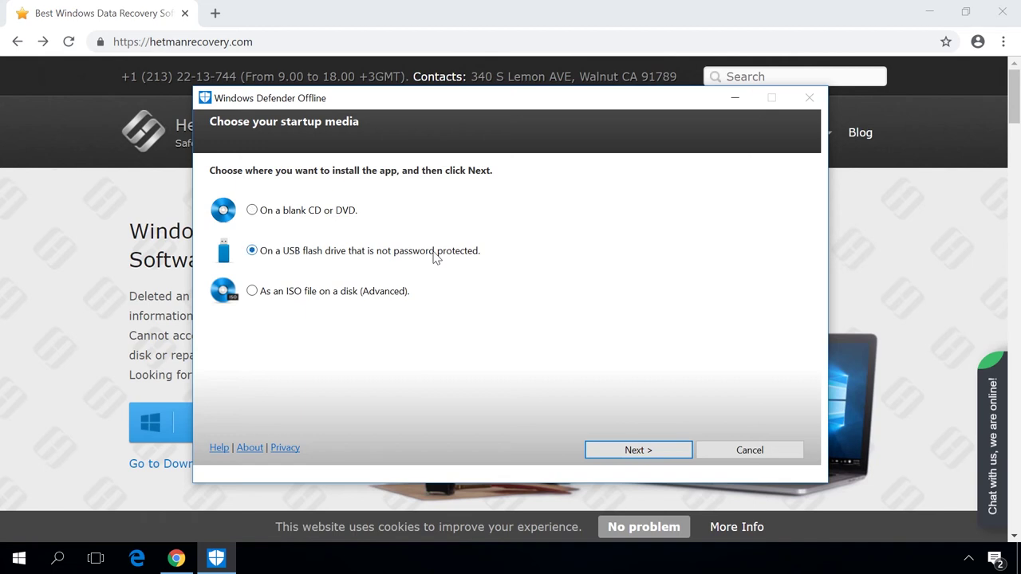
click(627, 451)
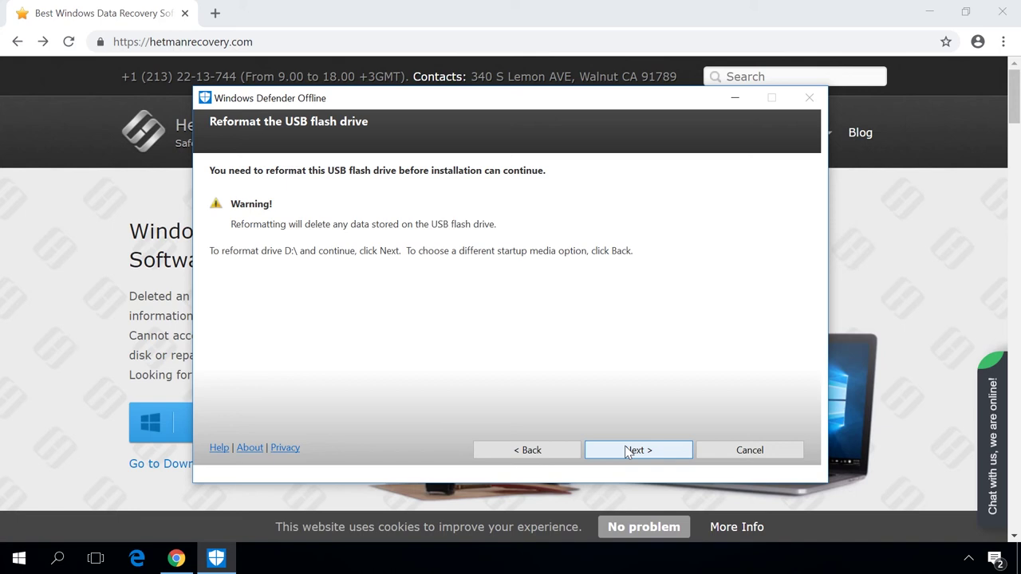
click(636, 450)
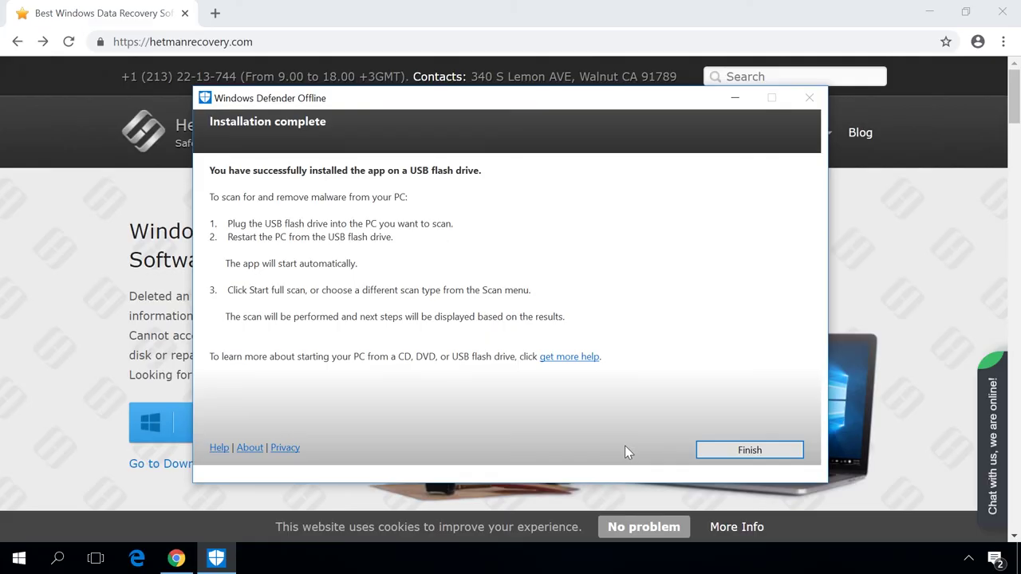
click(748, 449)
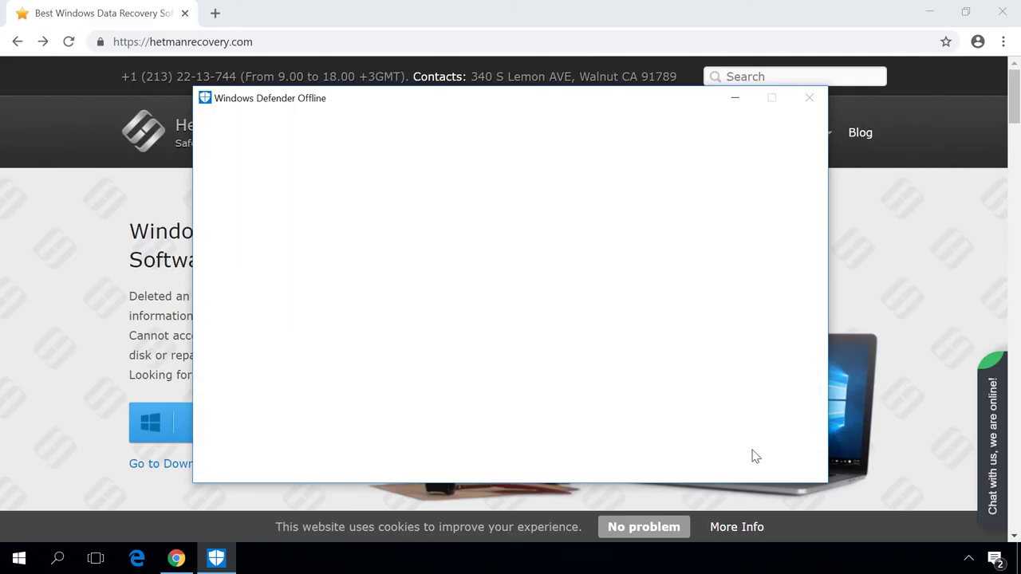